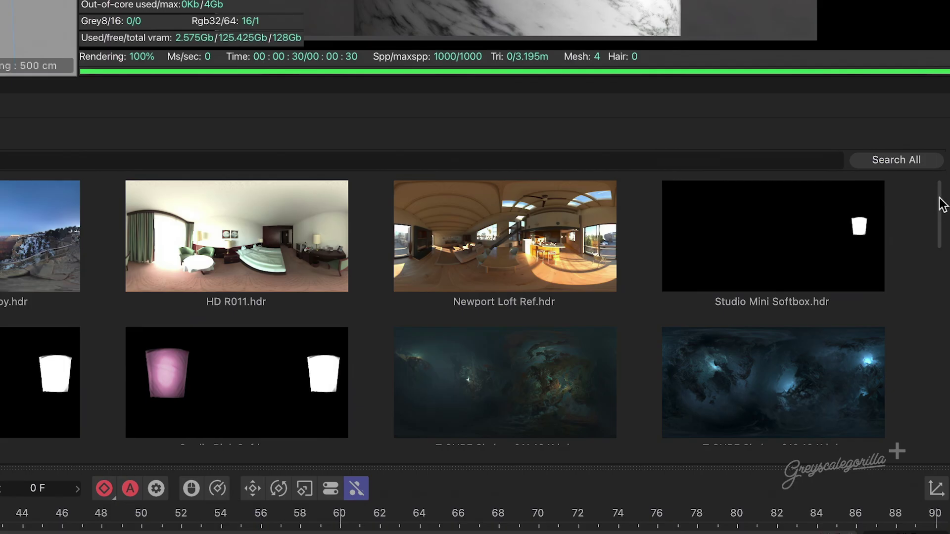
Step: Scroll through the HDRIs collection, then switch to User HDRIs to show the NicksHDRIs folder
drag(943, 206, 935, 378)
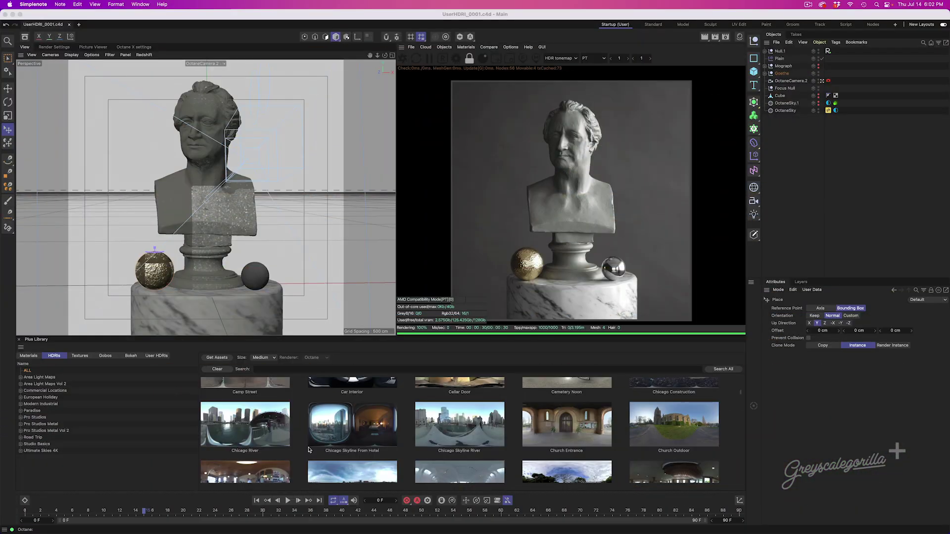
scroll(351, 450, down, 2)
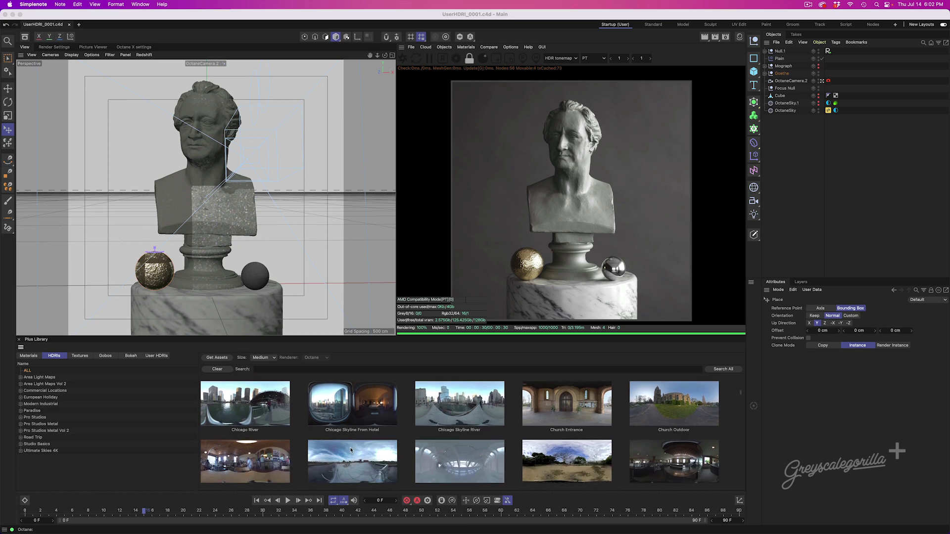
scroll(351, 449, down, 5)
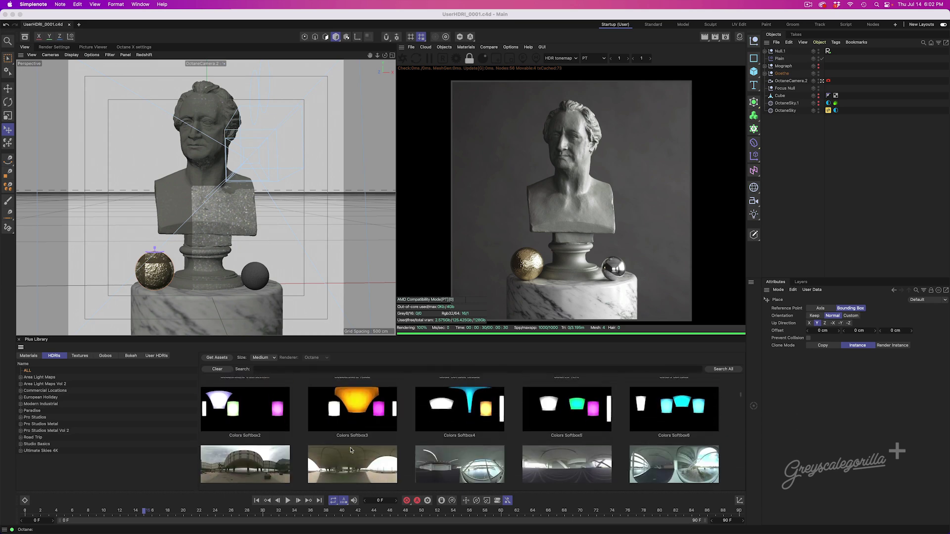
scroll(351, 450, down, 5)
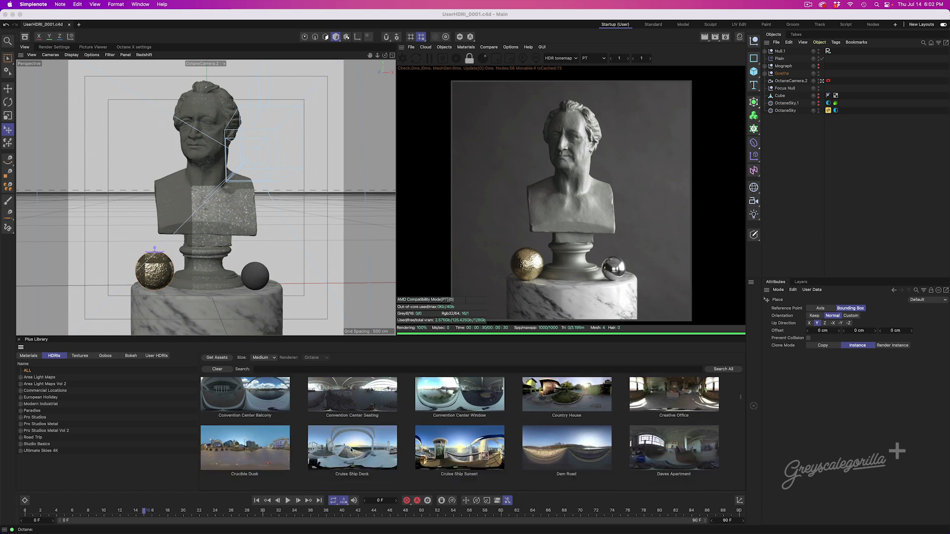
scroll(351, 450, down, 15)
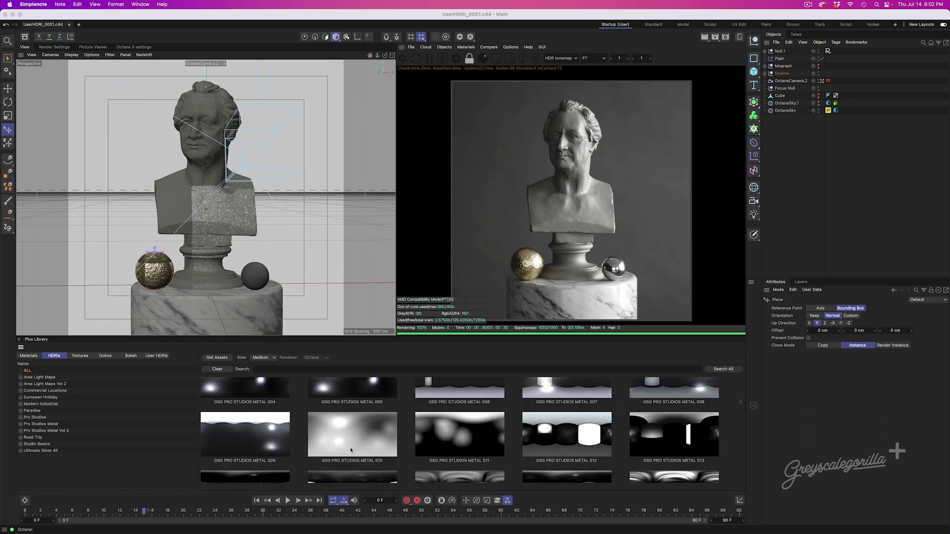
scroll(350, 450, down, 3)
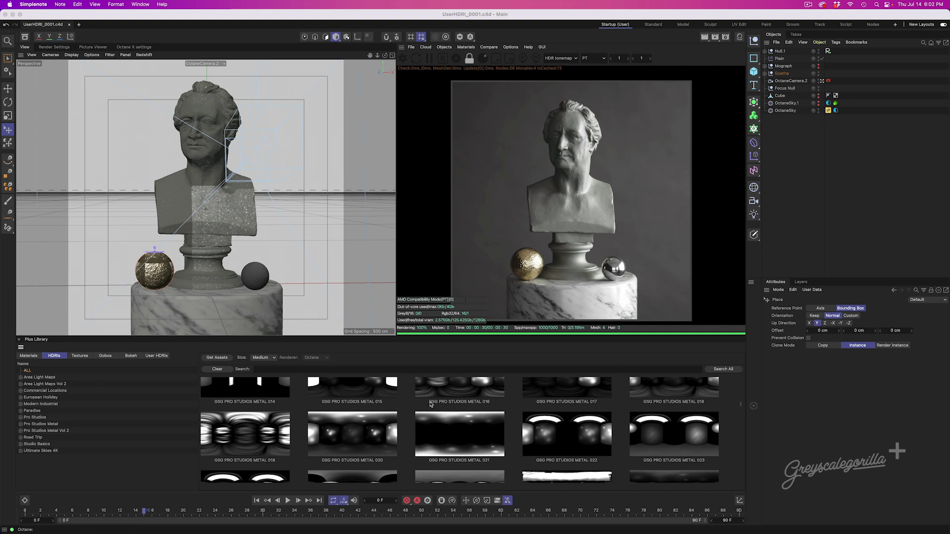
click(156, 356)
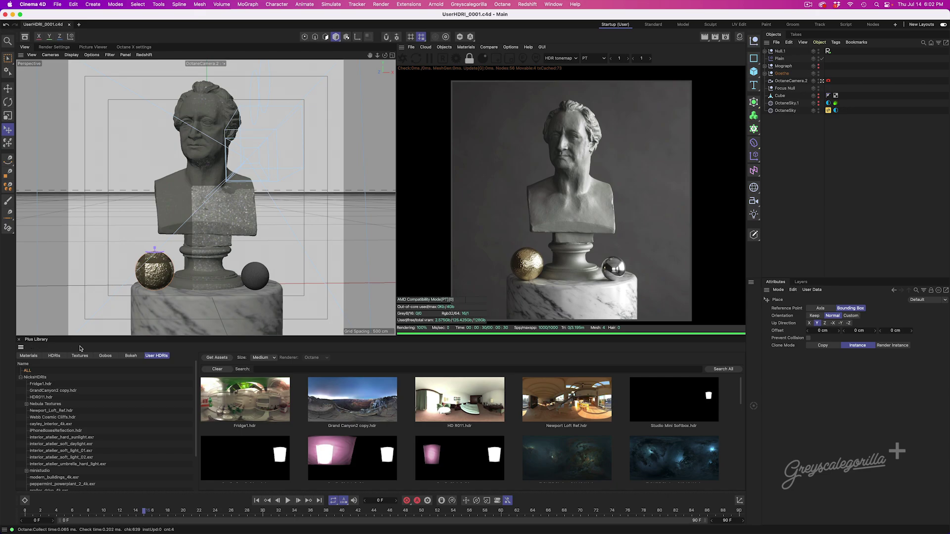
click(482, 4)
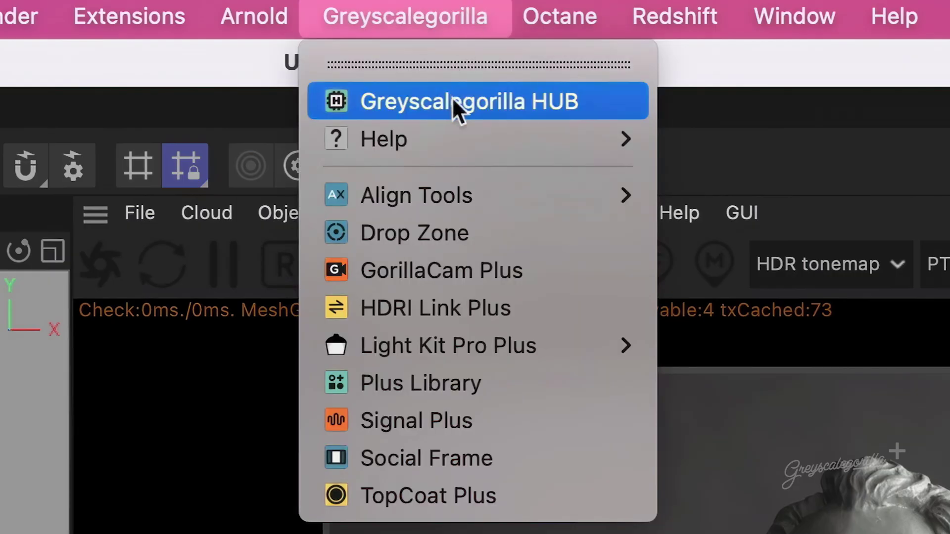
click(454, 99)
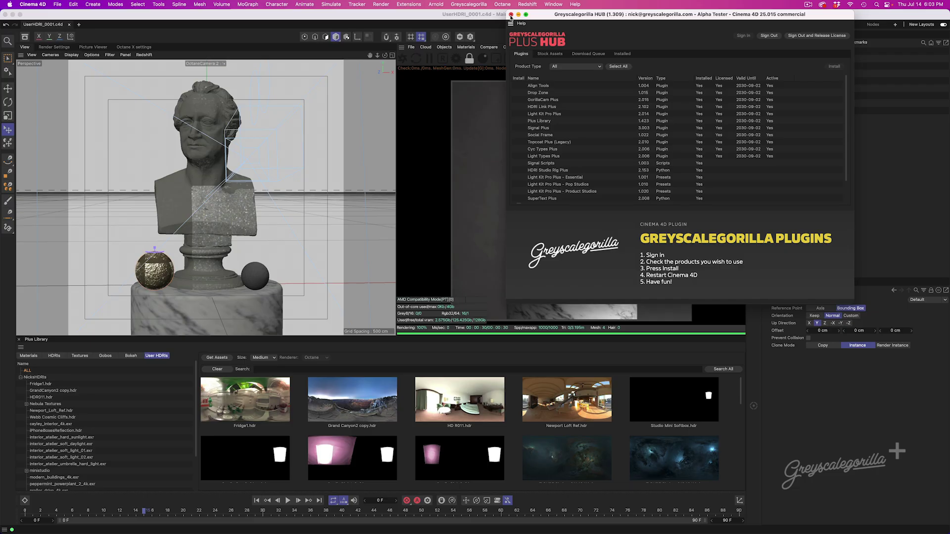
click(511, 15)
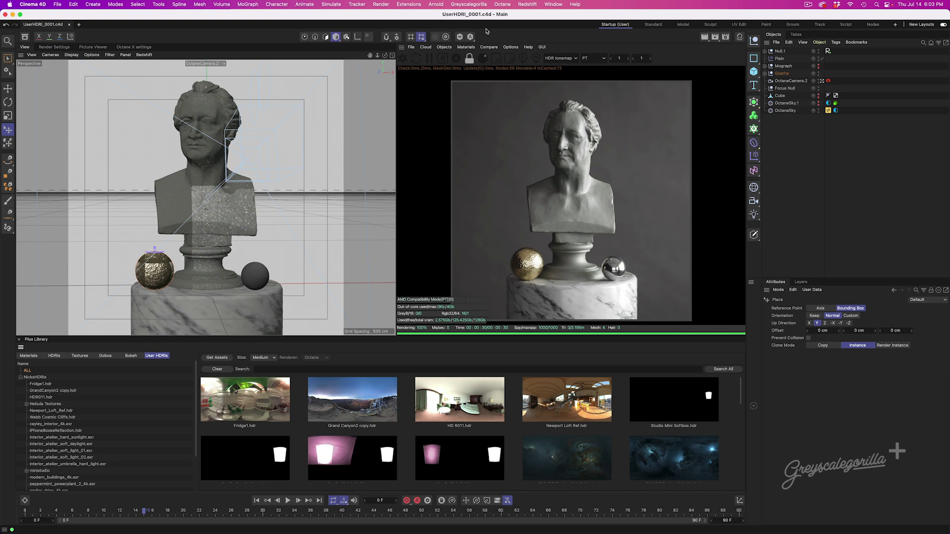
click(467, 4)
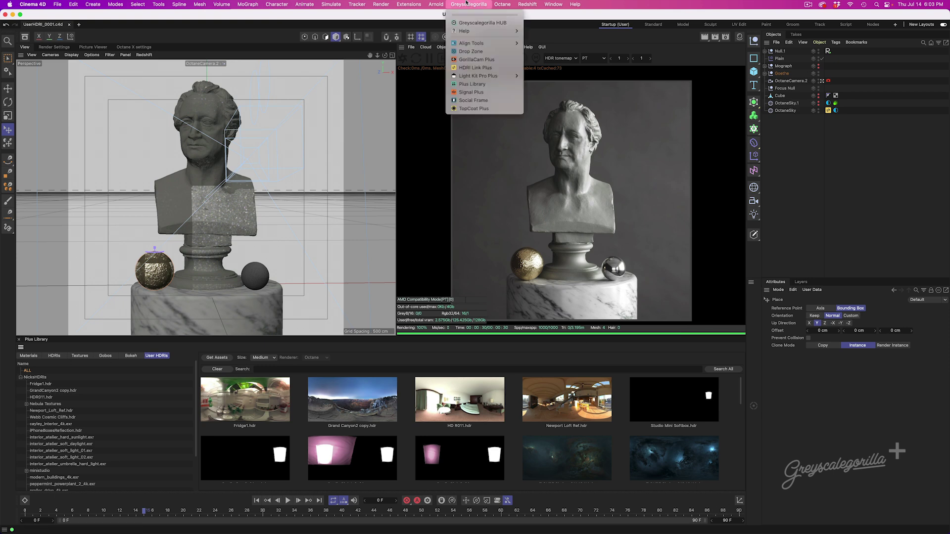
click(476, 85)
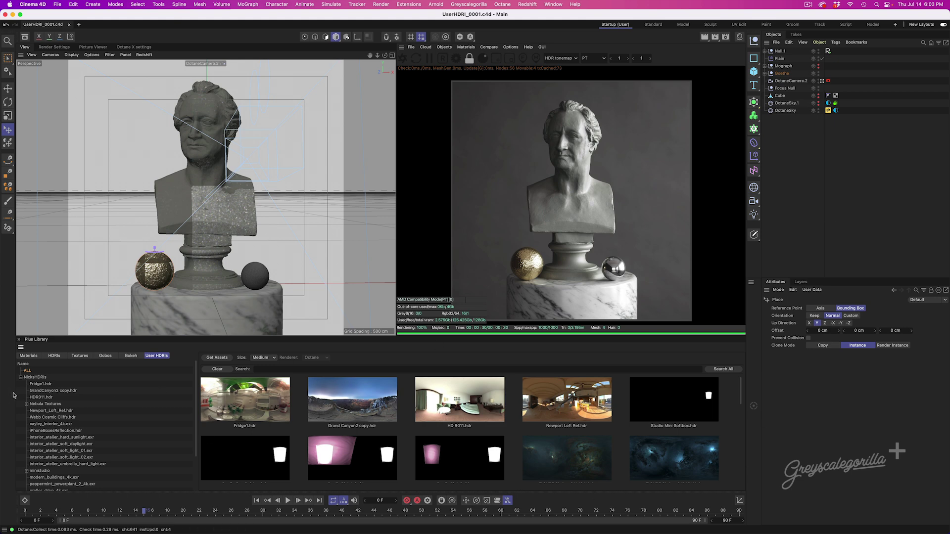
click(75, 5)
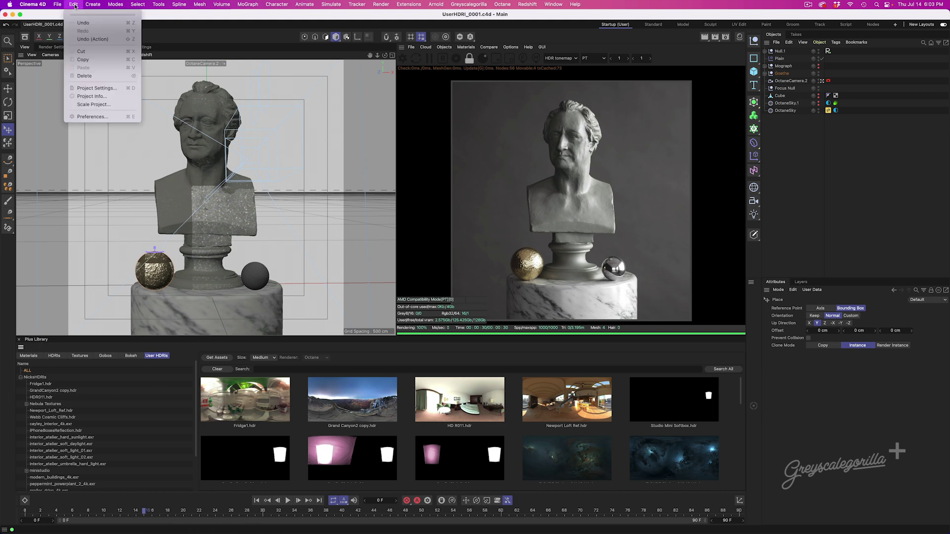
click(101, 118)
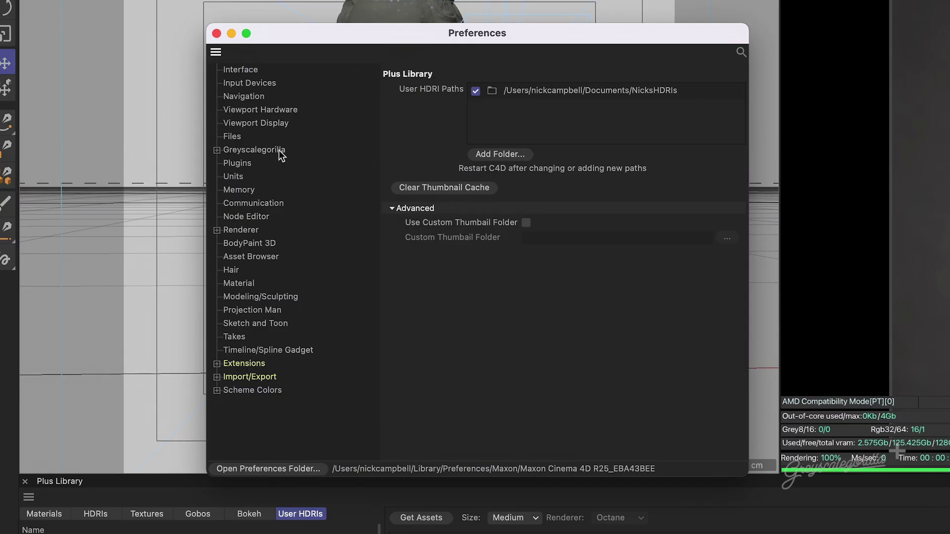
click(217, 150)
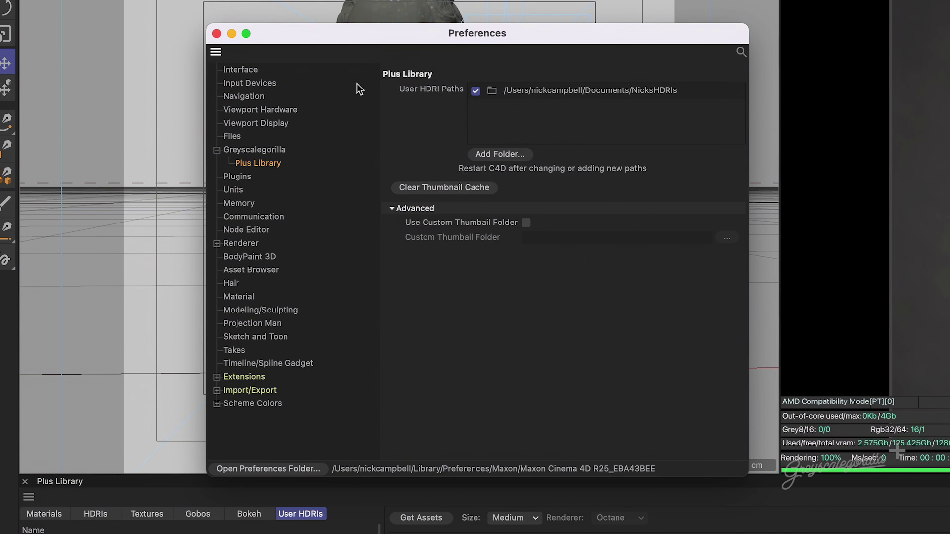
click(217, 33)
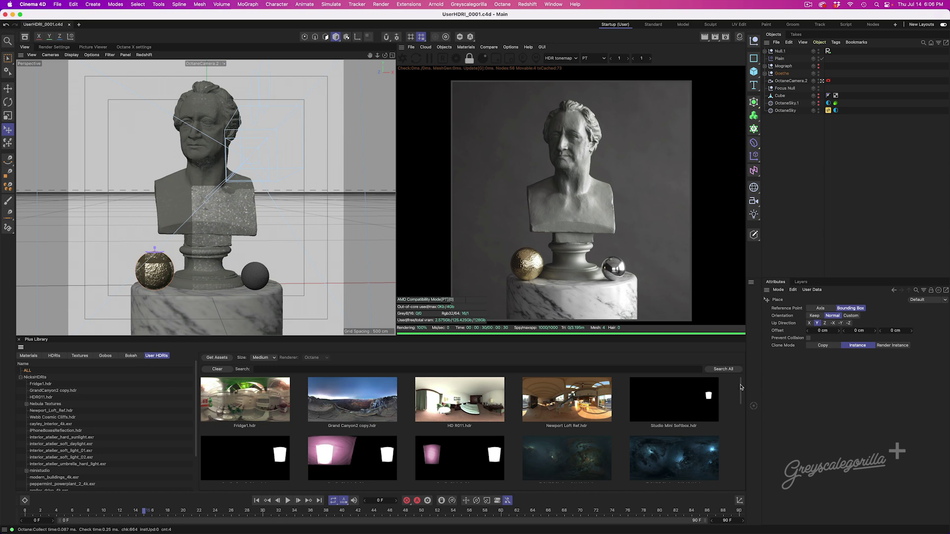
Step: Scroll the User HDRIs grid and select the OctaneSky's HDRI Link tag
drag(741, 386, 736, 469)
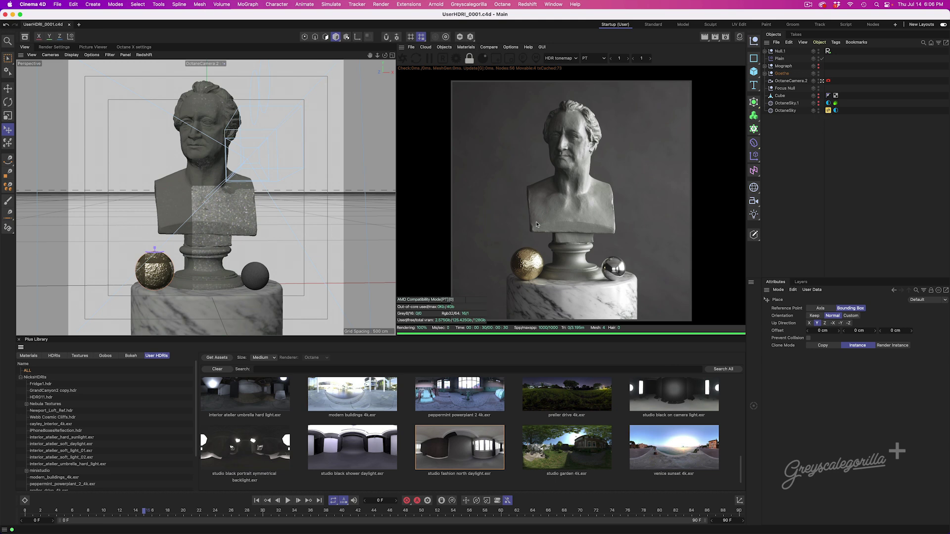
click(827, 110)
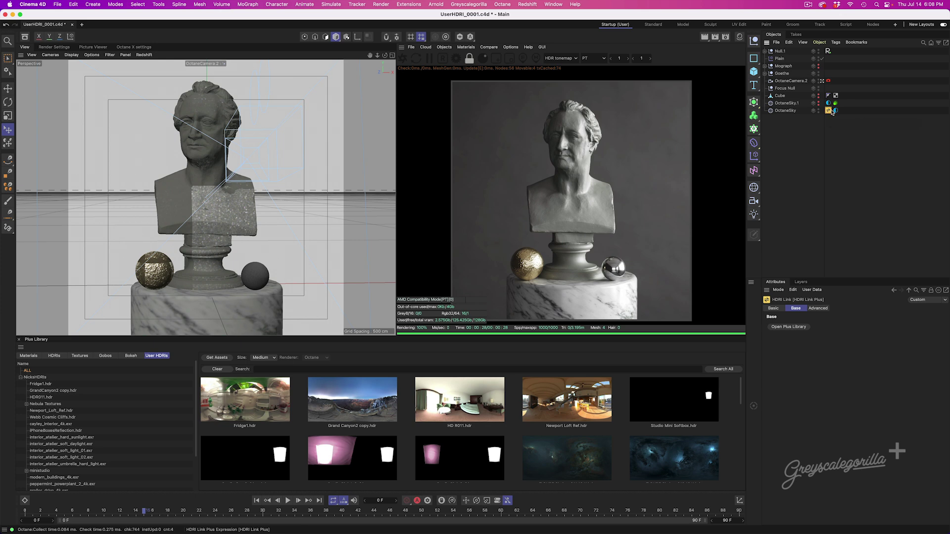
Step: Preview the Grand Canyon2 copy, Fridge1 and Studio Mini Softbox HDRIs as scene lighting
click(835, 110)
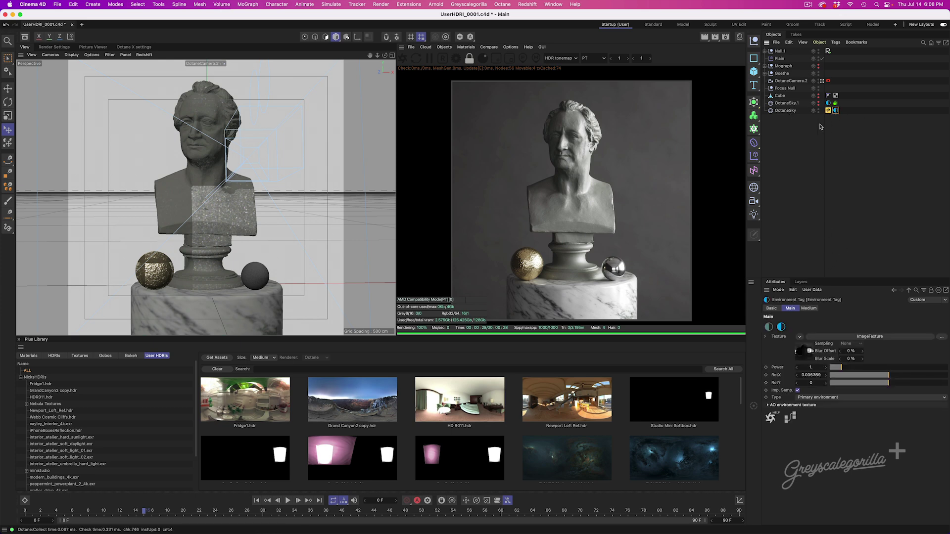
click(828, 111)
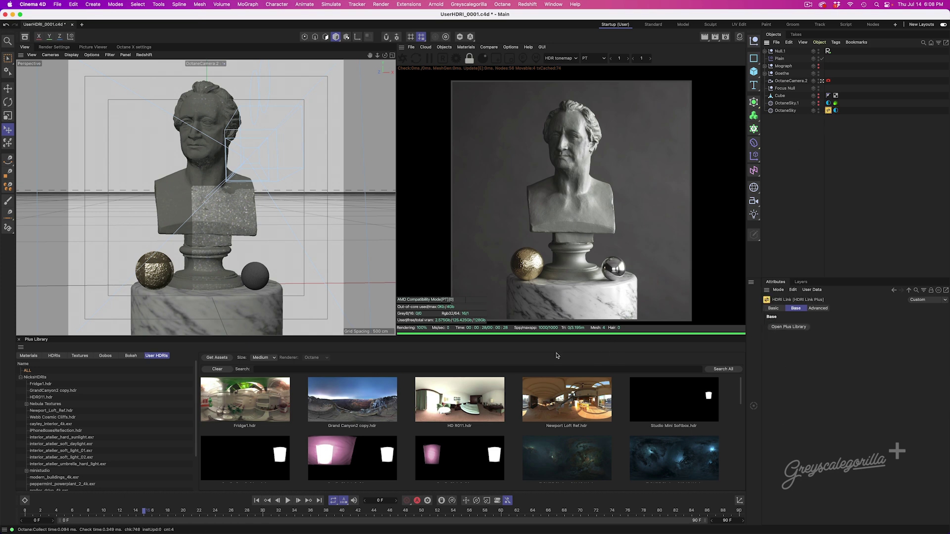
click(366, 405)
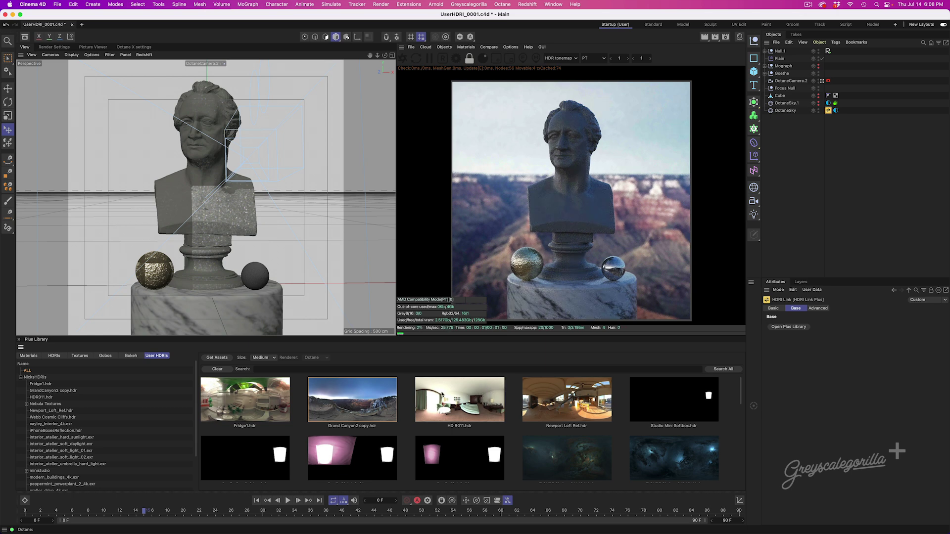
click(241, 403)
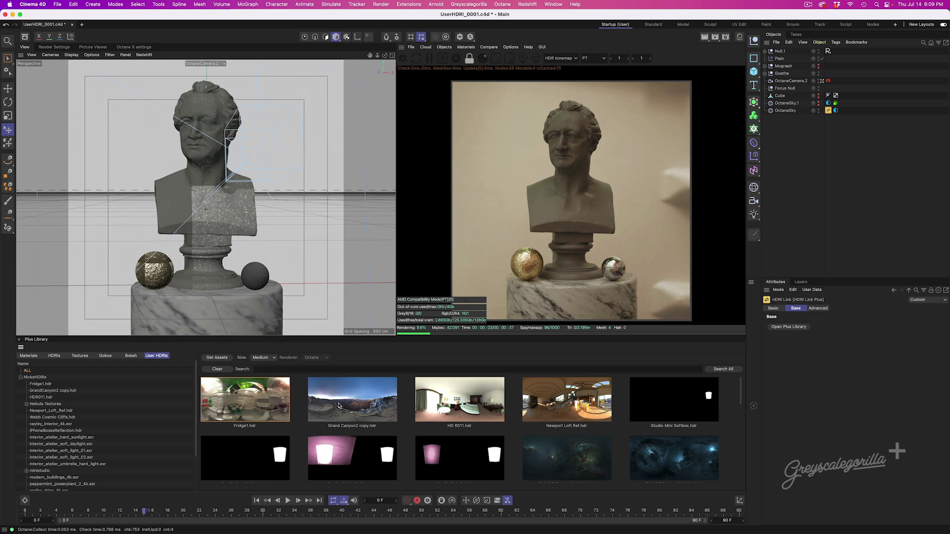
click(339, 406)
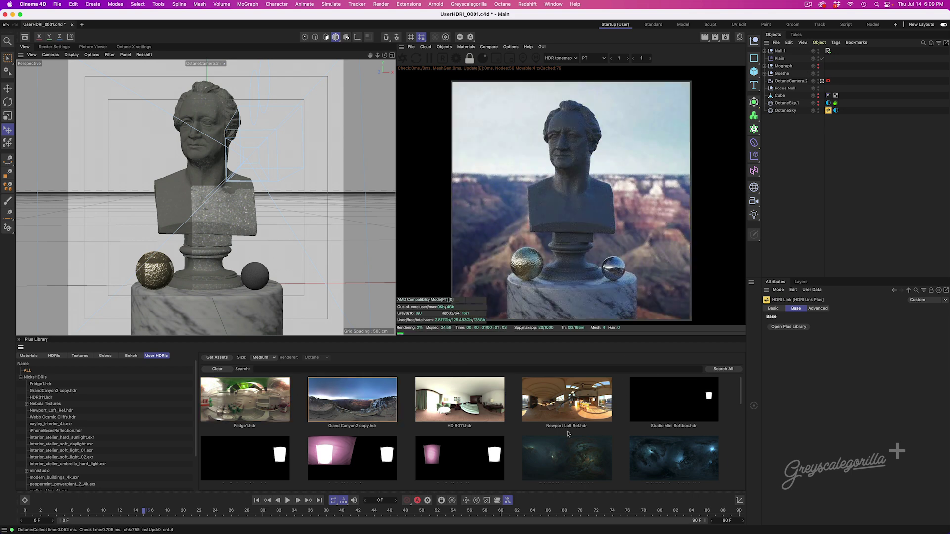
click(697, 406)
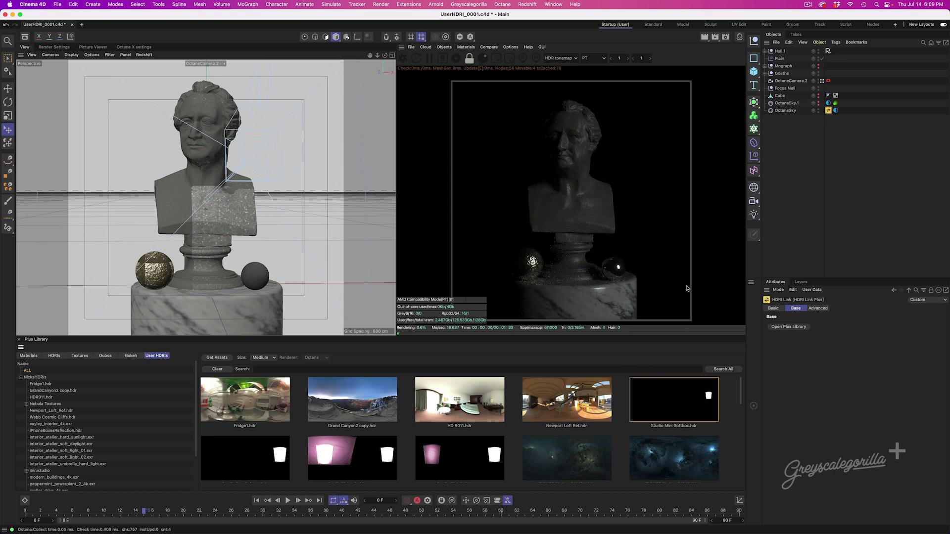
click(271, 462)
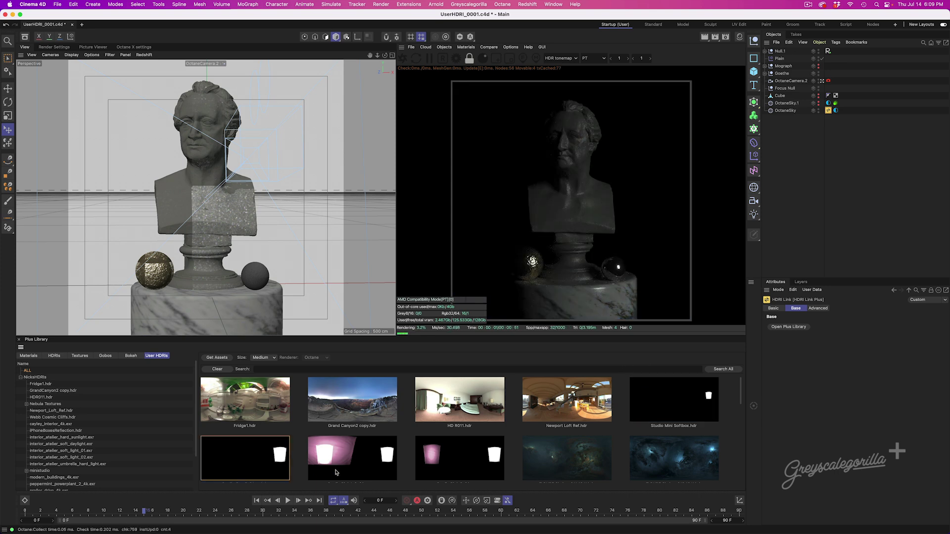
Step: Compare studio HDRIs, settle on studio fashion north daylight, and rotate it so a window sits behind the bust
scroll(335, 472, down, 6)
scroll(336, 473, down, 4)
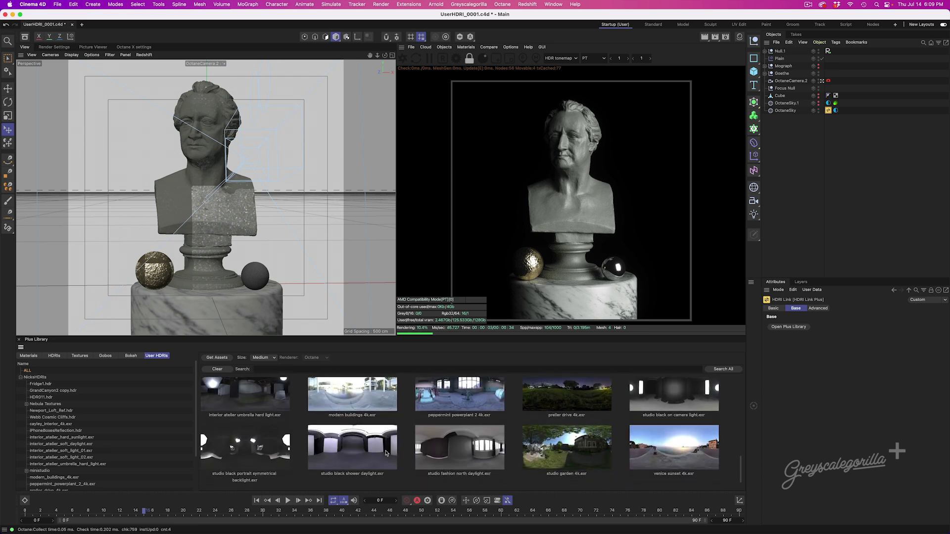
click(468, 449)
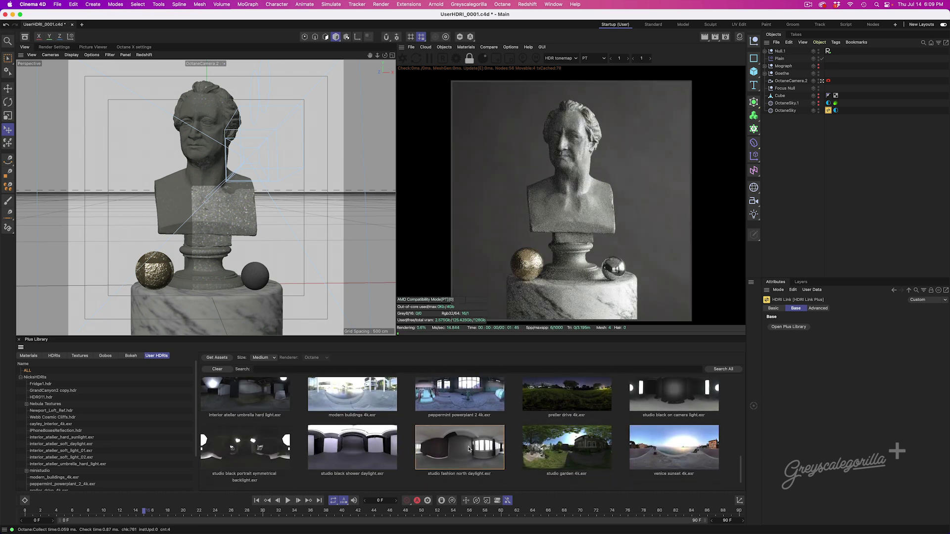
click(340, 451)
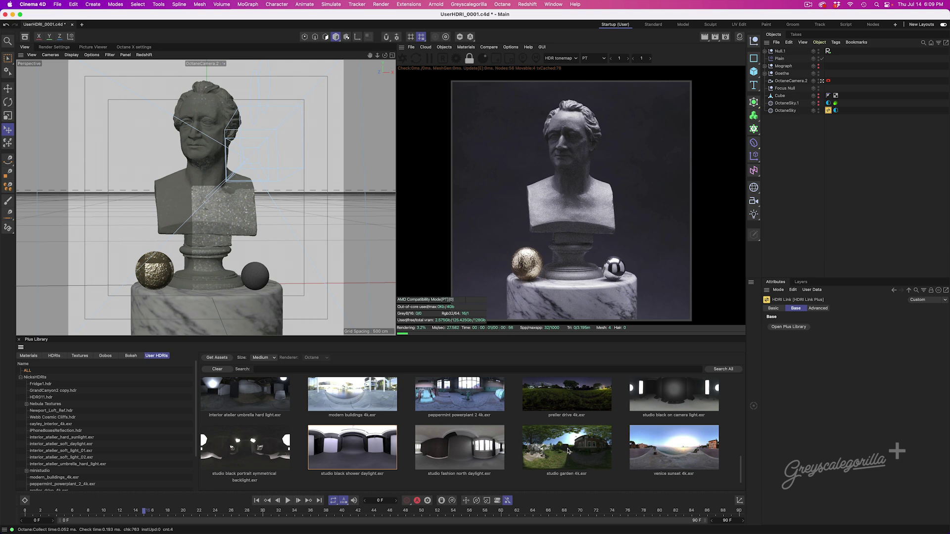
click(567, 450)
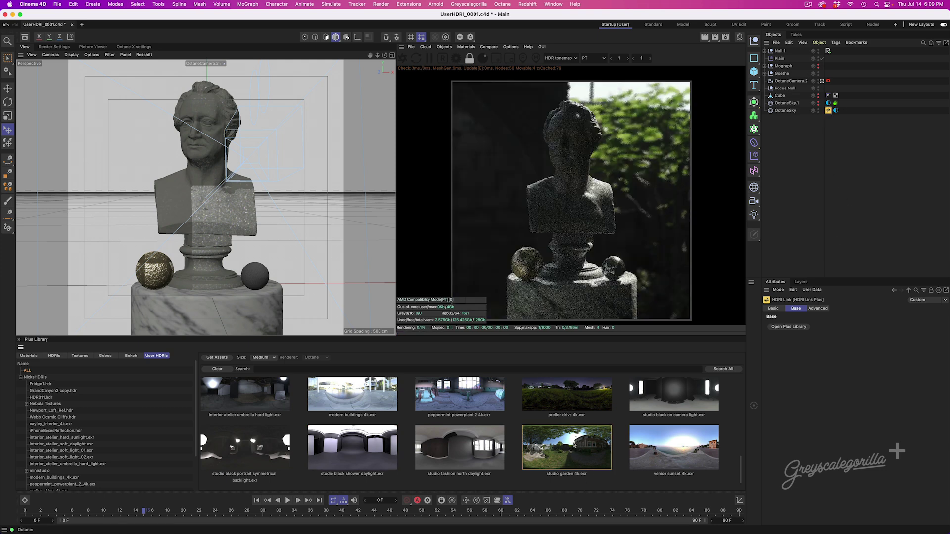
click(461, 448)
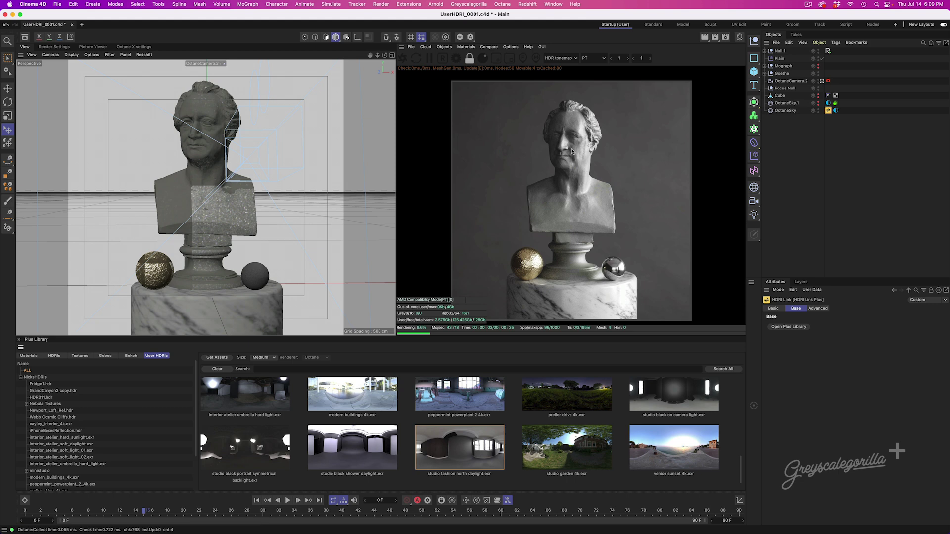
click(835, 110)
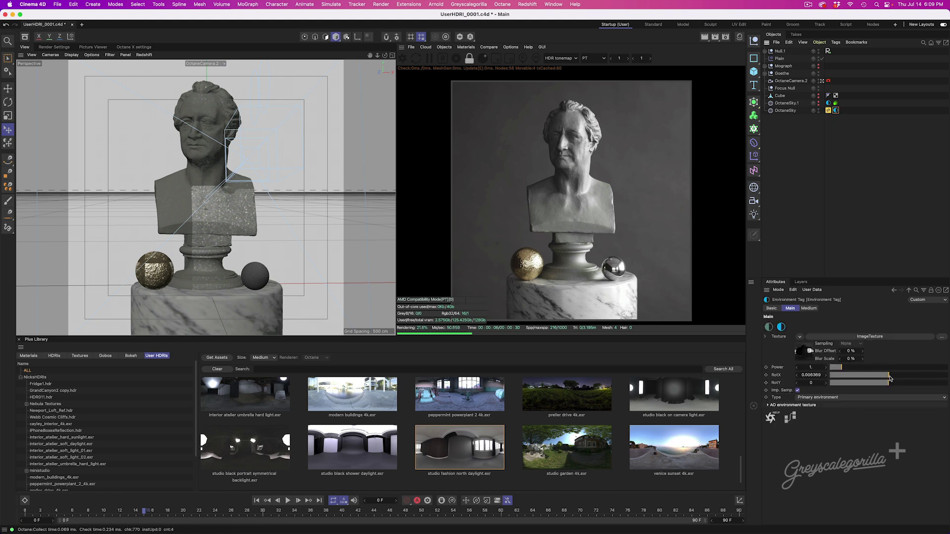
mouse_move(889, 377)
mouse_down()
mouse_move(908, 377)
mouse_move(883, 380)
mouse_up()
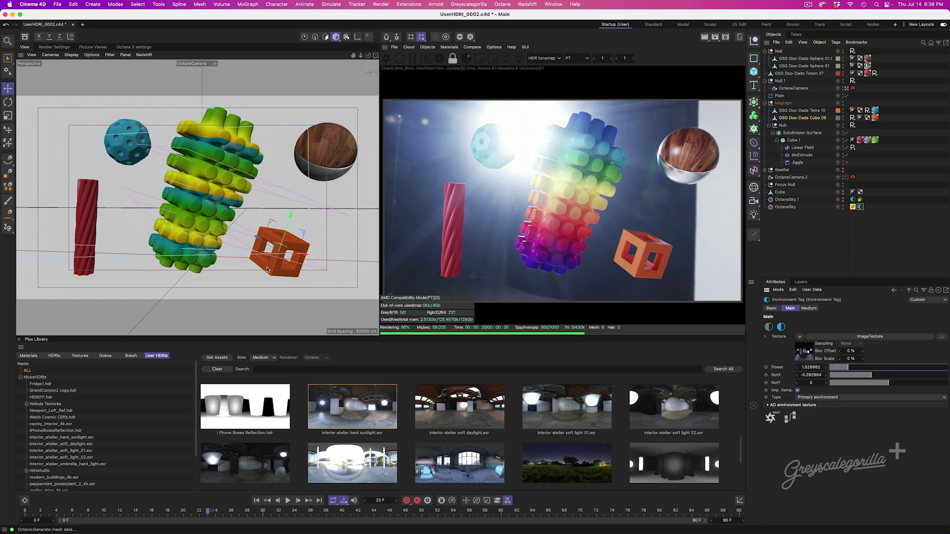
Step: Play and stop the animation, return to frame 22, and light the shapes with the night grass HDRI
click(287, 502)
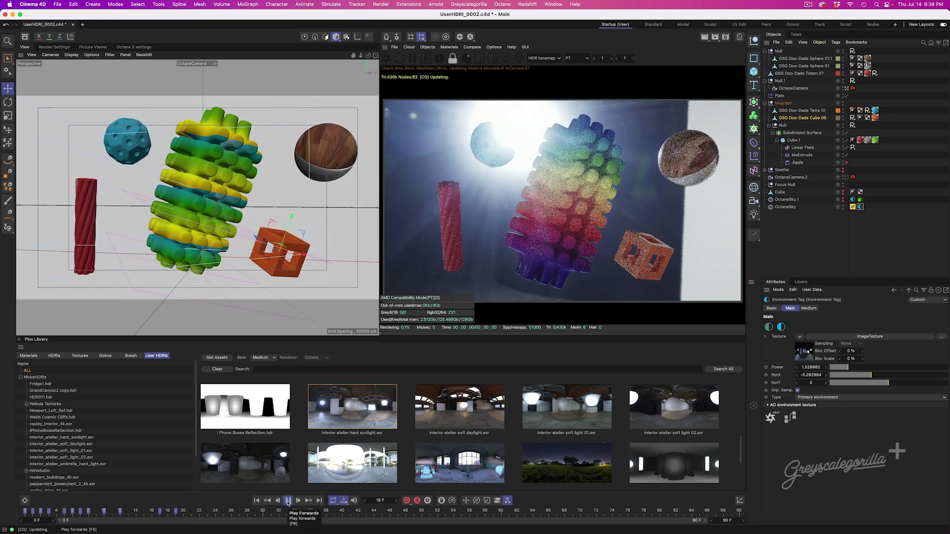
click(288, 501)
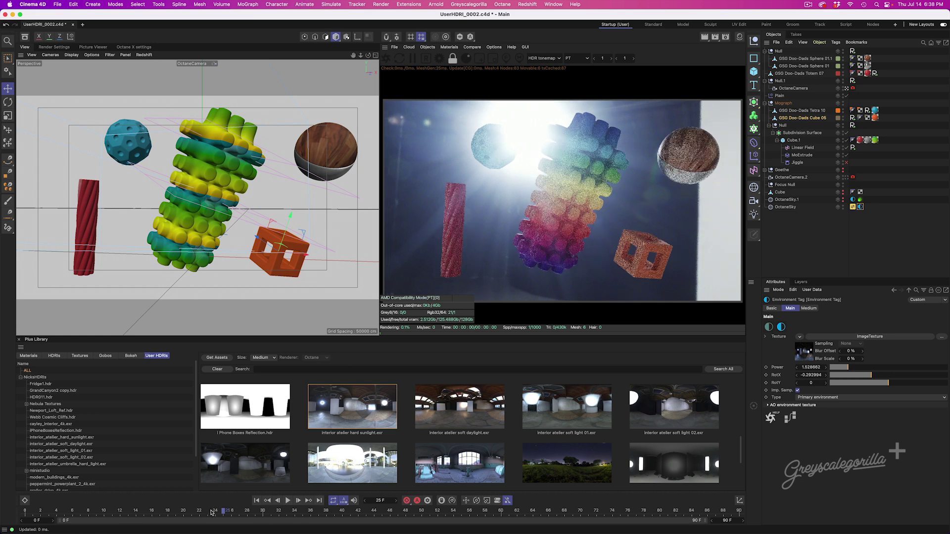
drag(212, 512, 208, 512)
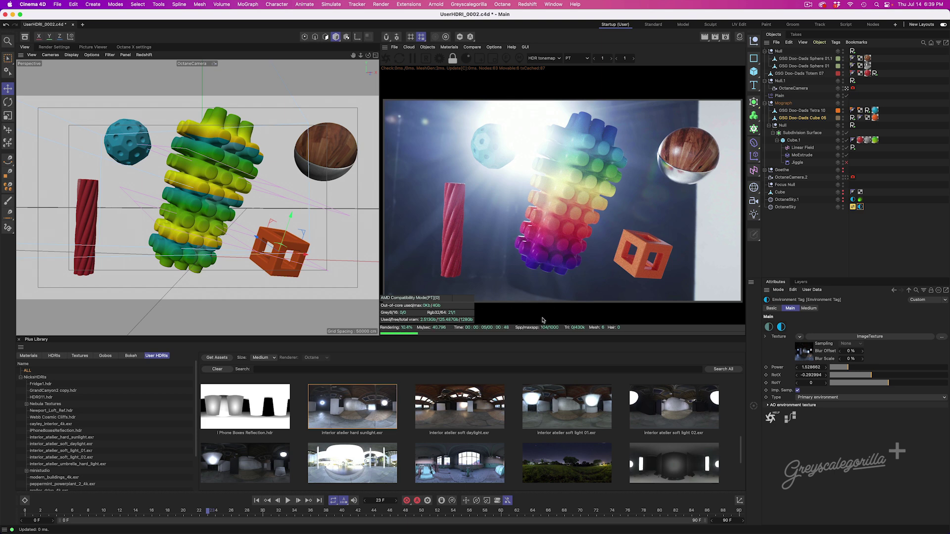
click(589, 467)
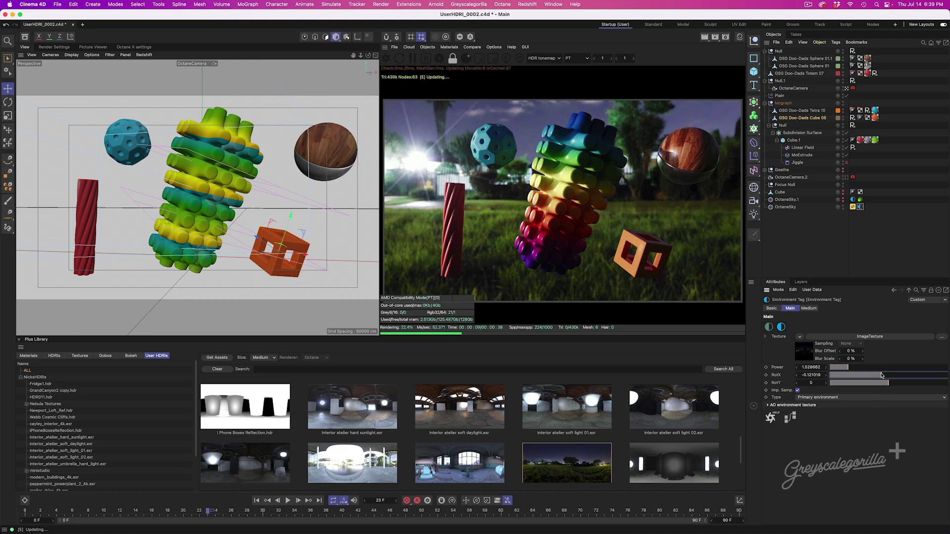
Step: Switch from the night HDRI to studio garden 4k, rotate to the sunlit white wall, and lower Power to 0.987261
drag(885, 378, 910, 378)
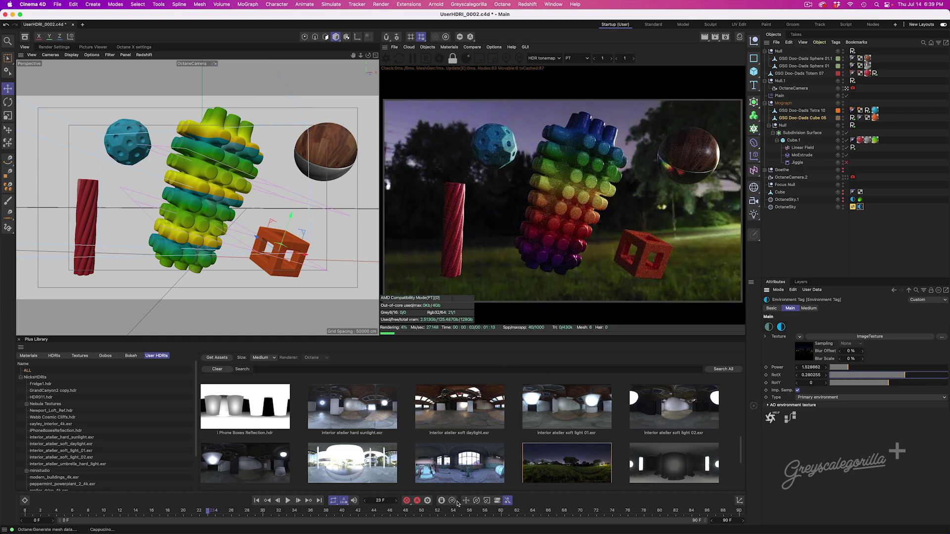
mouse_move(742, 451)
mouse_down()
mouse_move(742, 470)
mouse_move(736, 463)
mouse_up()
click(562, 461)
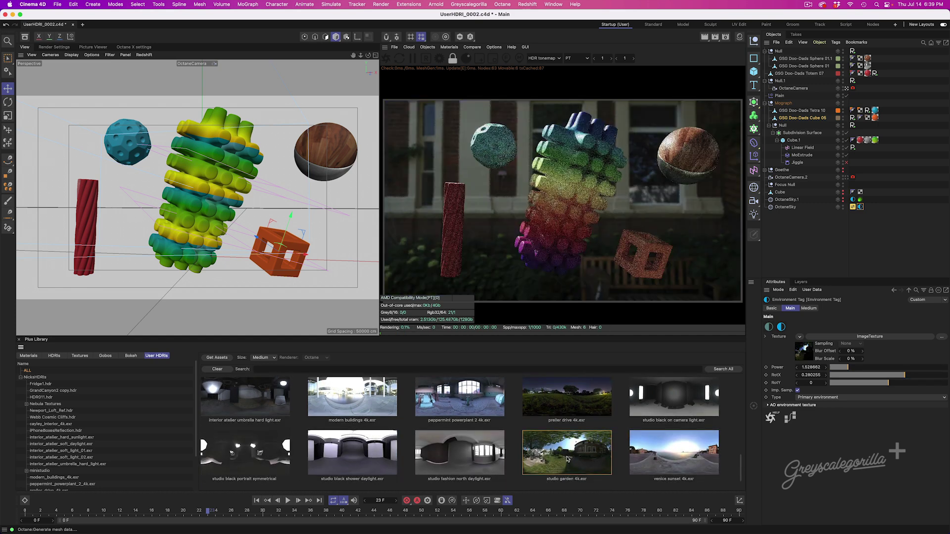
drag(911, 378, 868, 376)
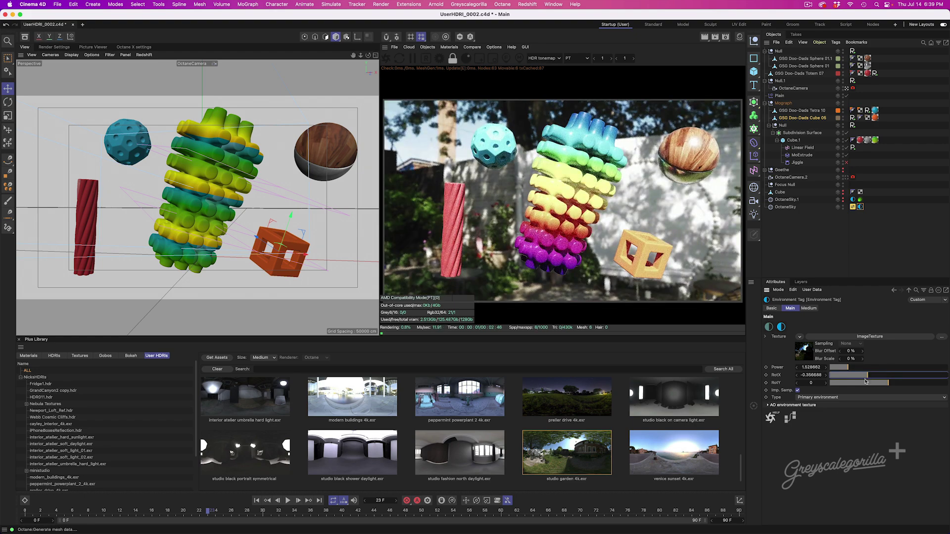
drag(849, 367, 840, 372)
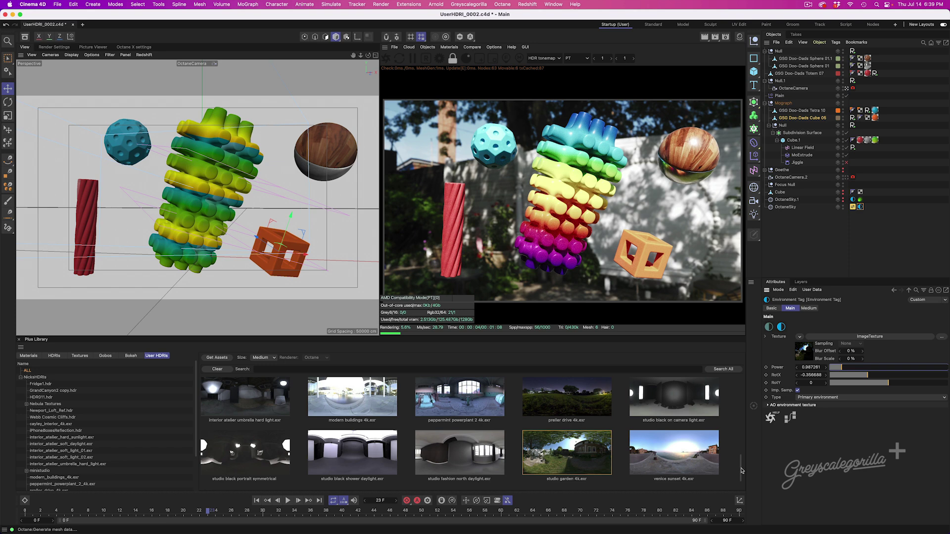
scroll(742, 471, up, 3)
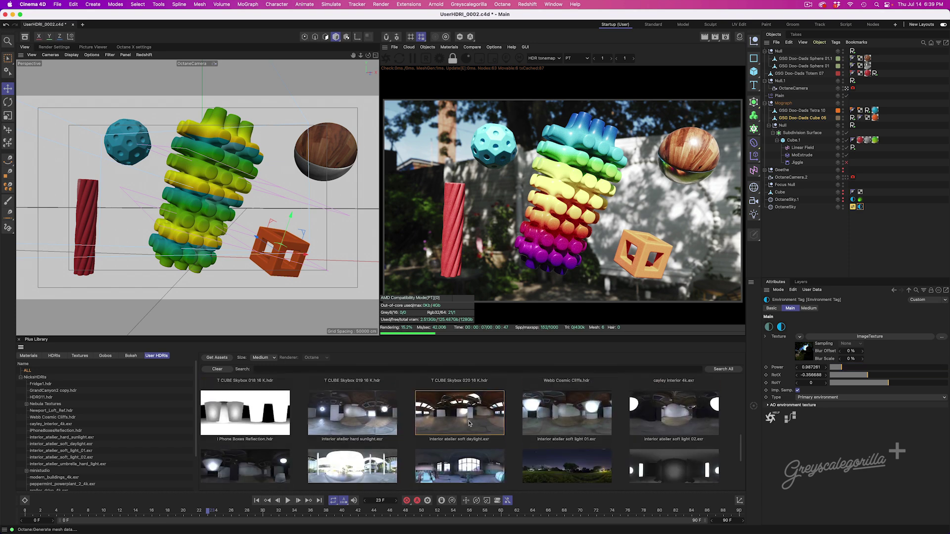
click(469, 423)
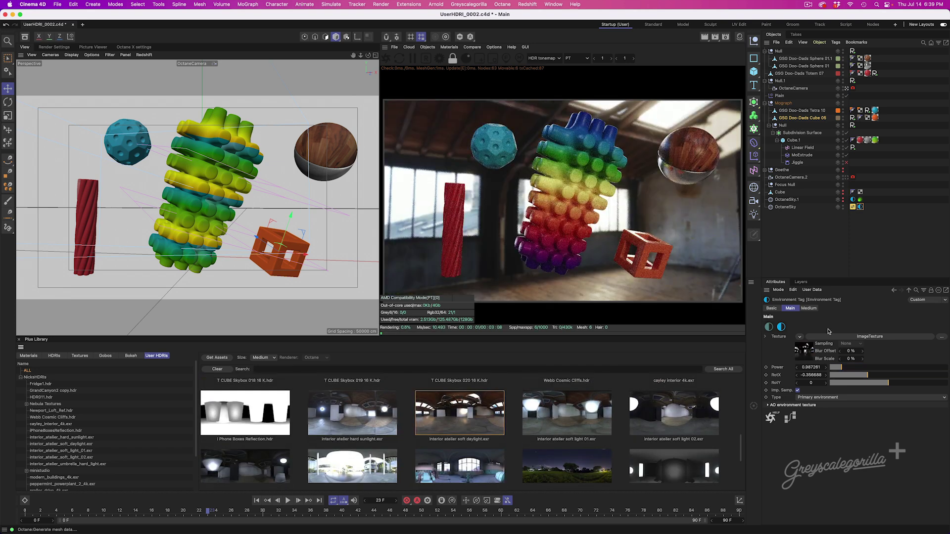
Step: Rotate the interior atelier soft daylight HDRI and raise its Power to about 1.27
drag(886, 377, 908, 379)
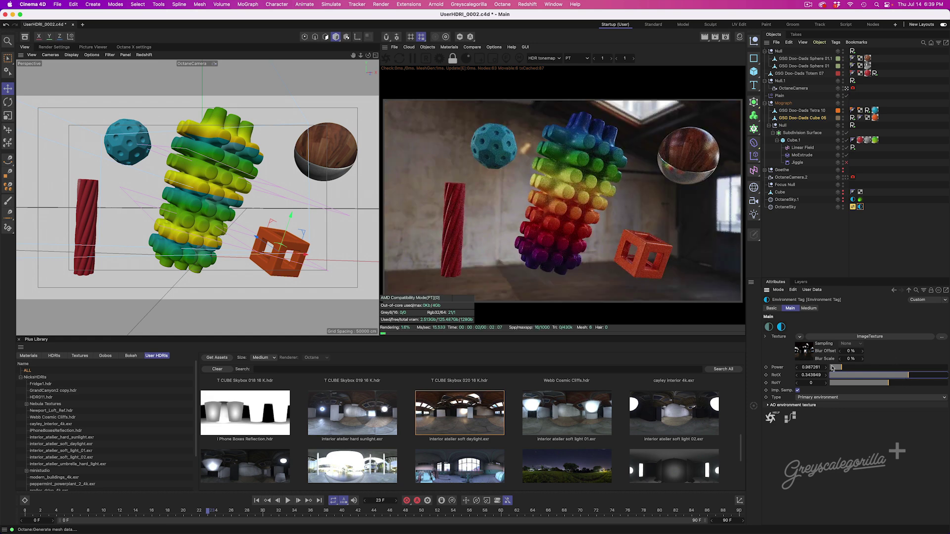
click(797, 375)
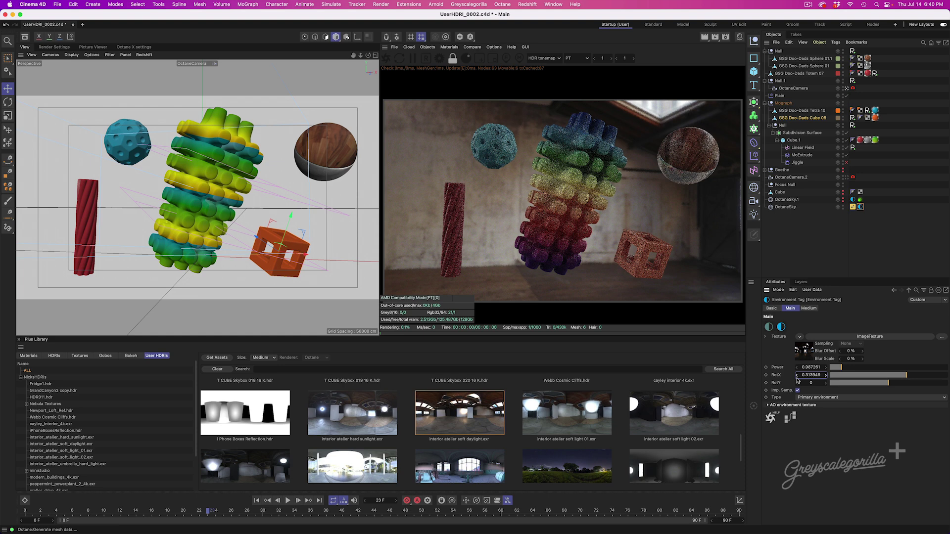
drag(843, 368, 850, 369)
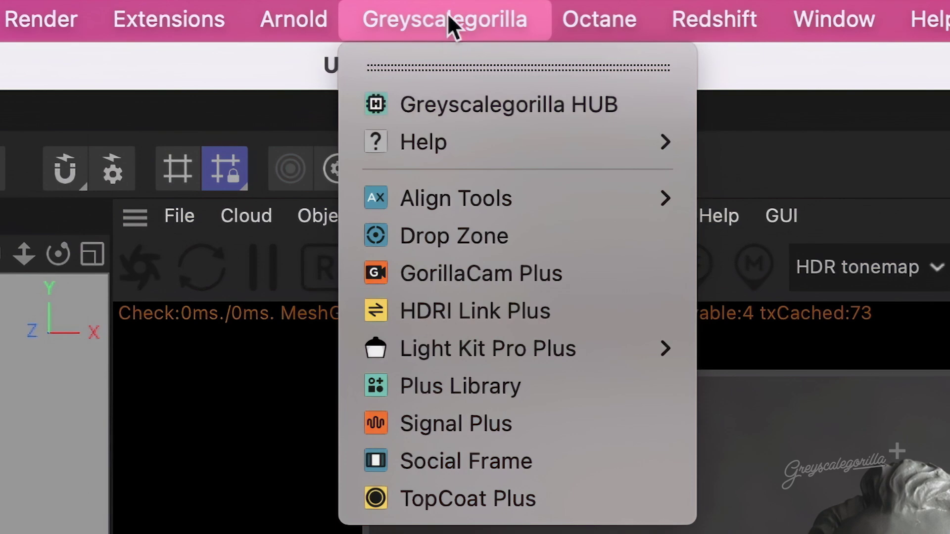
Step: Open the Plus Library from the Greyscalegorilla menu
click(478, 386)
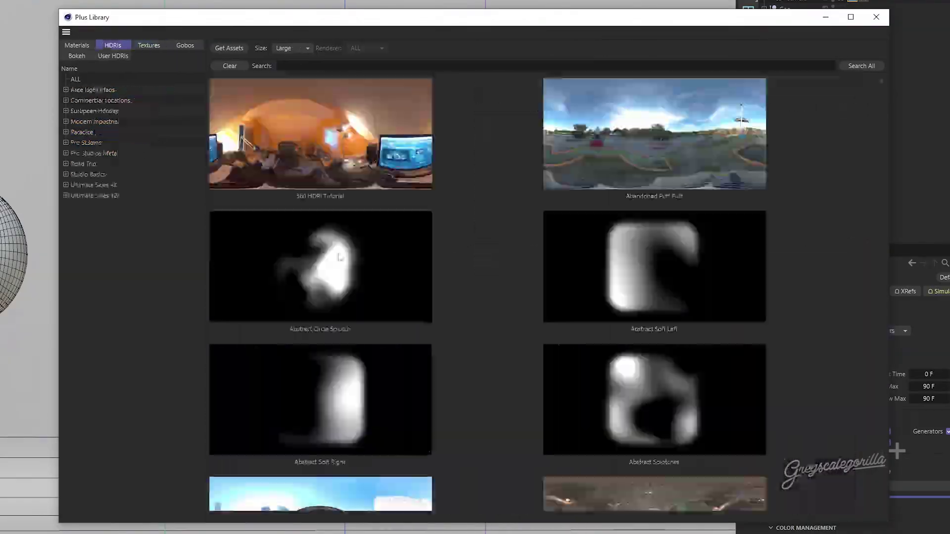